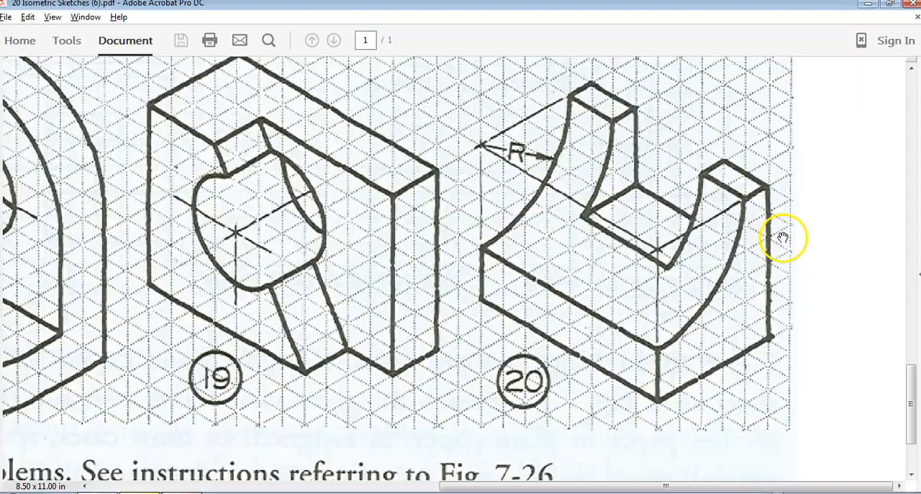
- Switch to Inventor, check that 20 isos online is the active project, and create a new Standard (in).ipt part
key(alt+Tab)
click(97, 44)
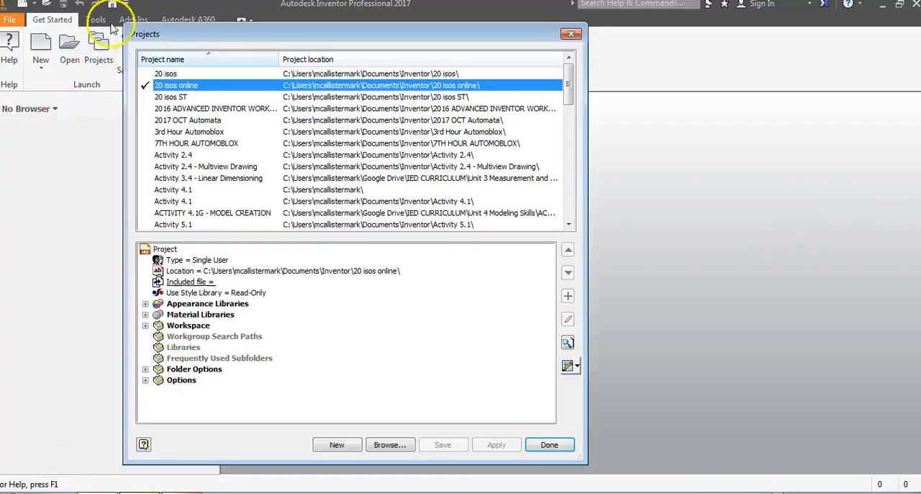
click(549, 445)
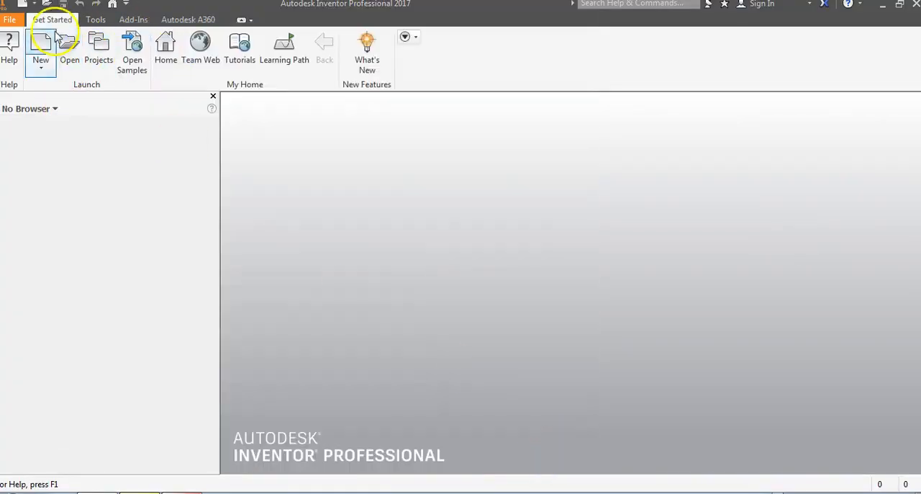
click(41, 49)
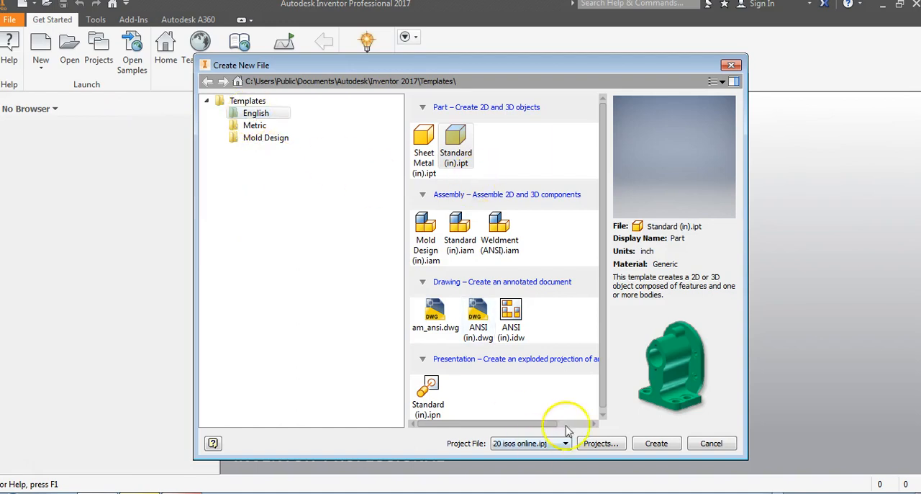
click(645, 443)
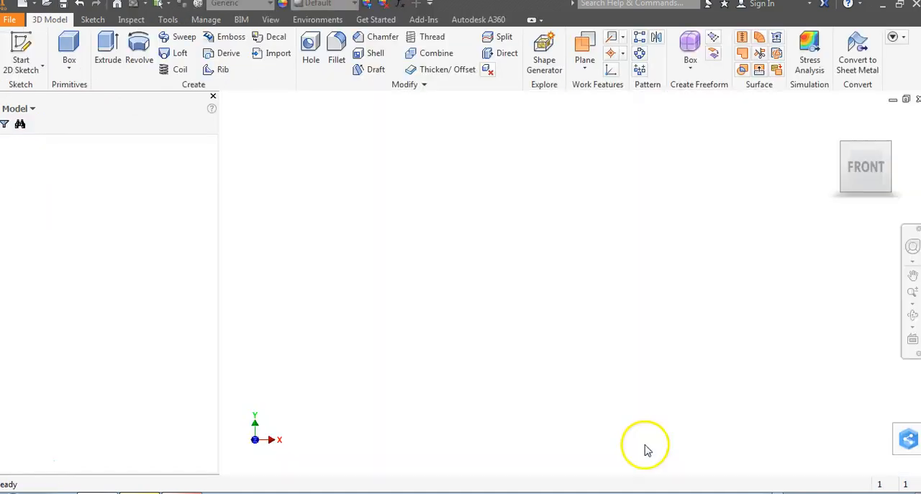
- Start a 2D sketch on the front XY plane
click(22, 52)
click(531, 180)
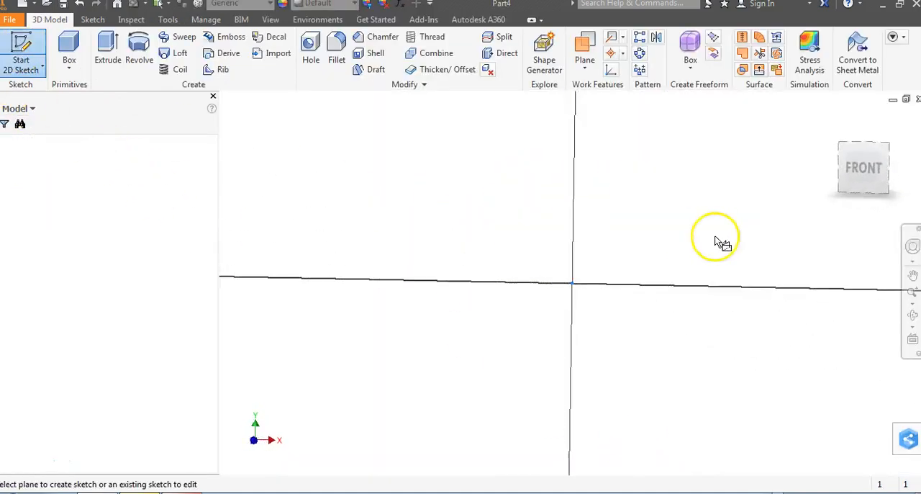
drag(740, 181, 666, 240)
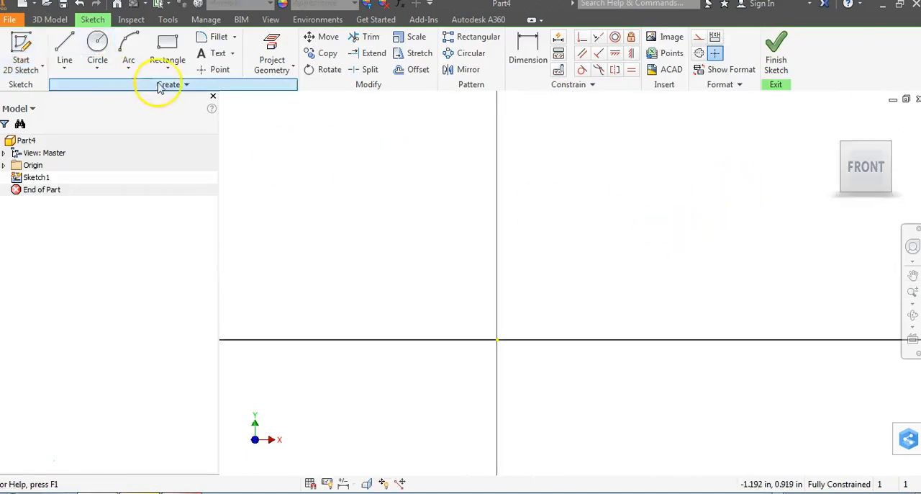
- Draw a rectangle 5 in wide and 6 in high from the origin, checking its size against isometric sketch 20 in the PDF
click(166, 45)
click(497, 337)
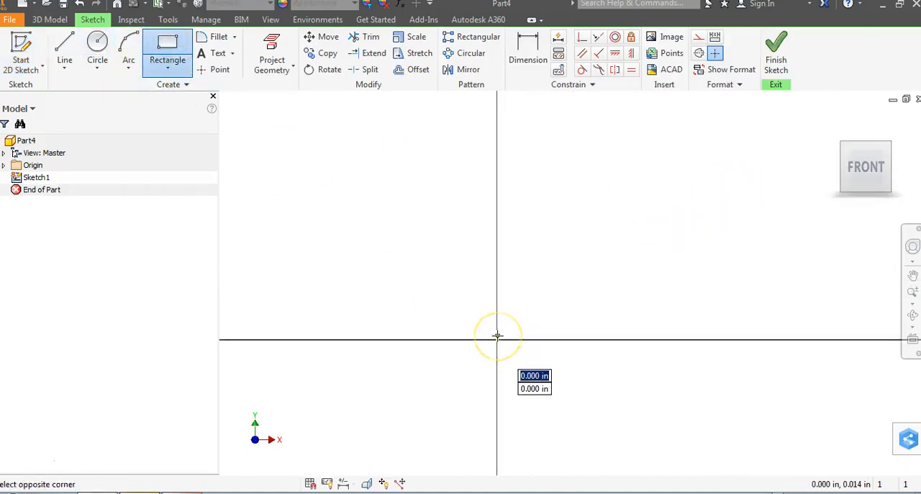
key(Escape)
click(166, 45)
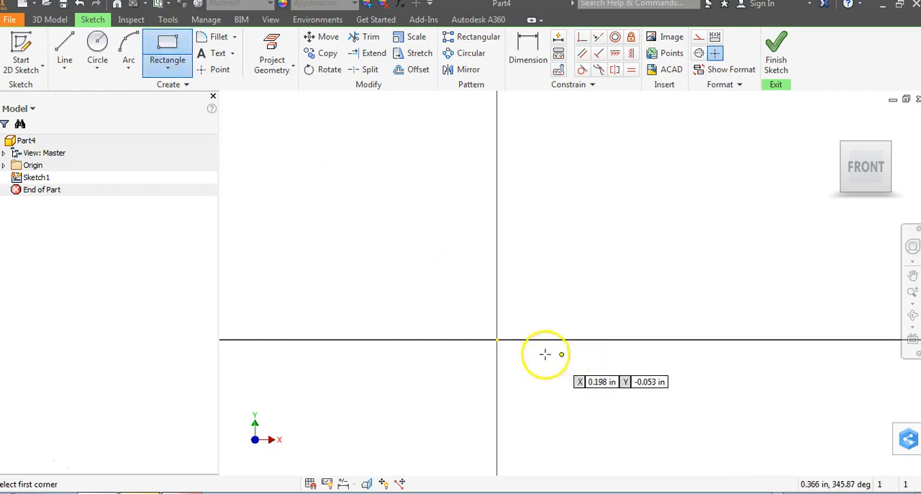
click(497, 339)
key(alt+Tab)
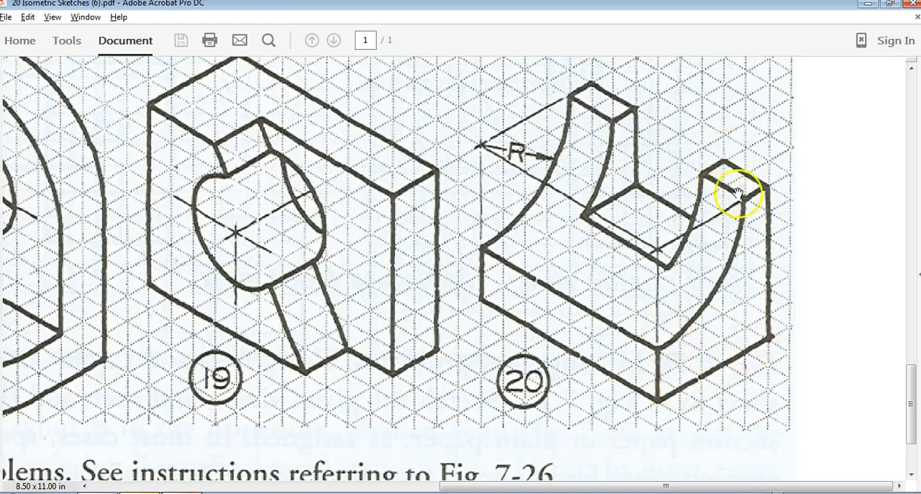
key(alt+Tab)
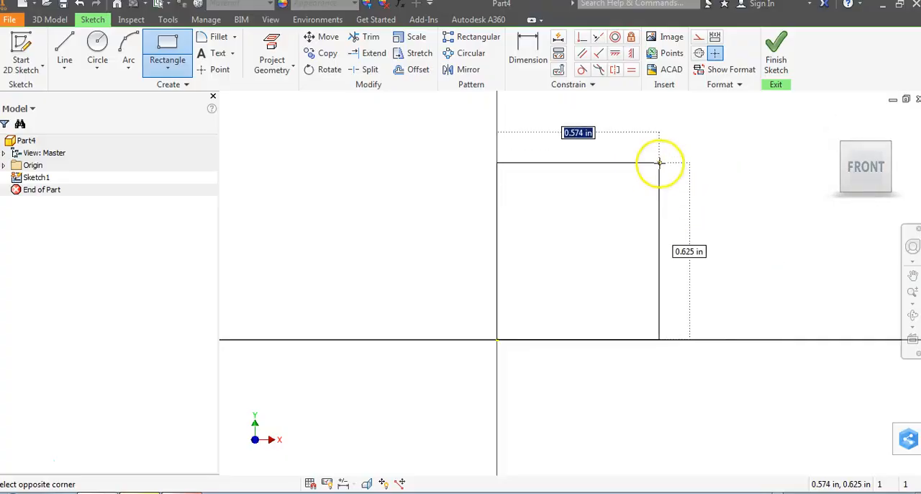
key(Tab)
text(4)
key(Tab)
key(Return)
click(849, 177)
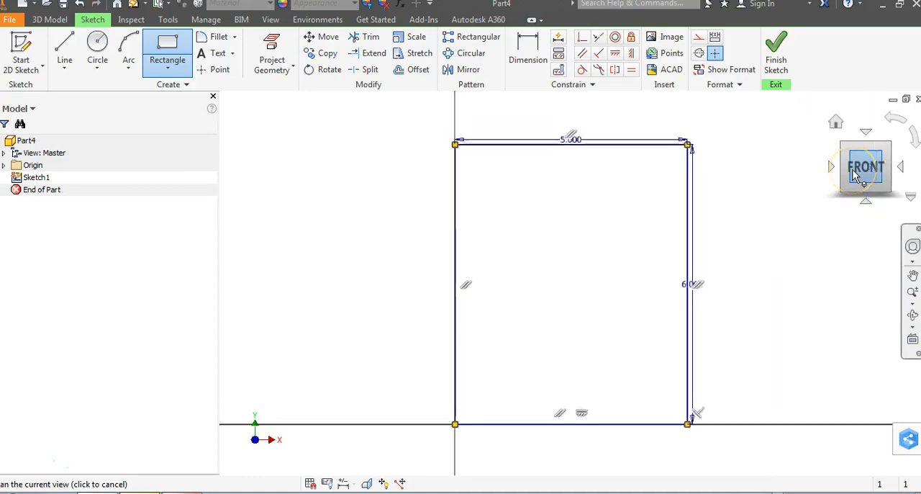
- Draw a circle of 4 in radius centred on the rectangle's upper-left corner, following radius R in the PDF sketch
key(alt+Tab)
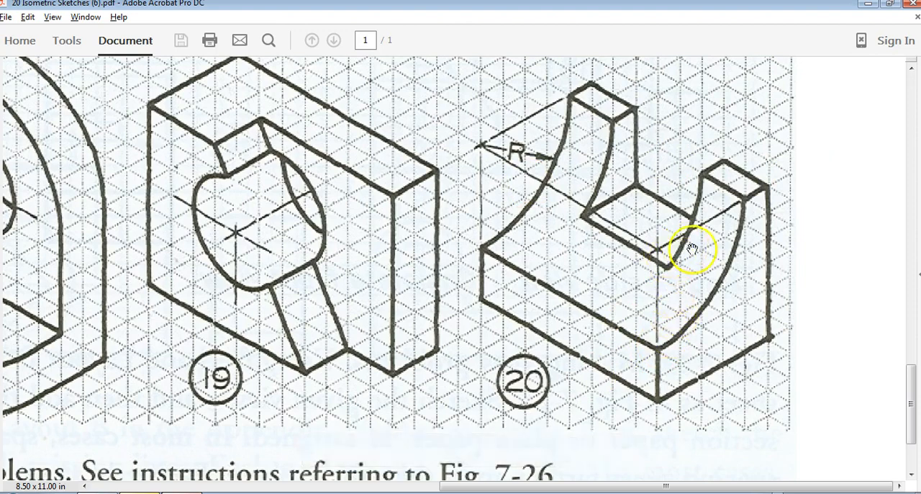
key(alt+Tab)
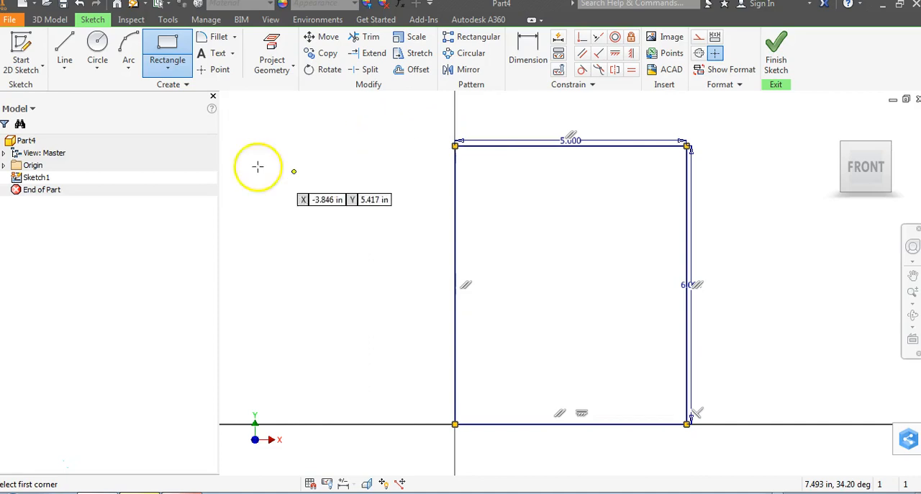
click(97, 44)
click(455, 145)
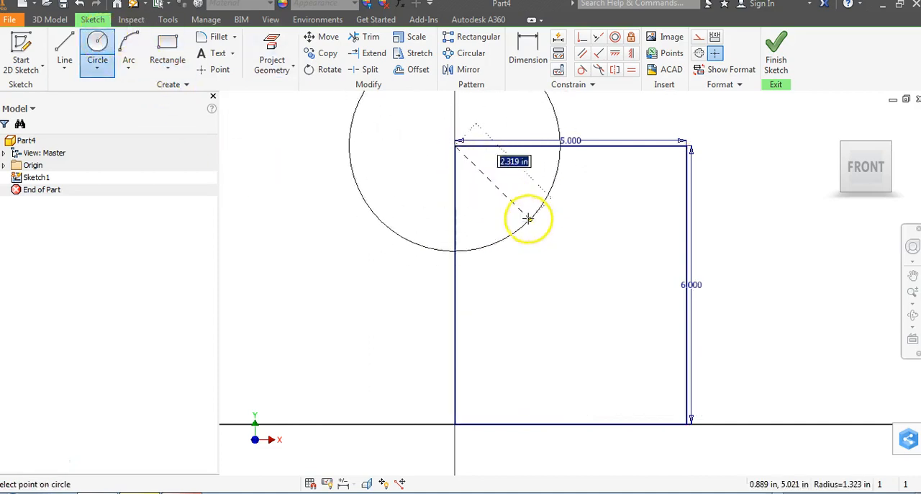
scroll(525, 222, down, 3)
middle_drag(523, 231, 515, 261)
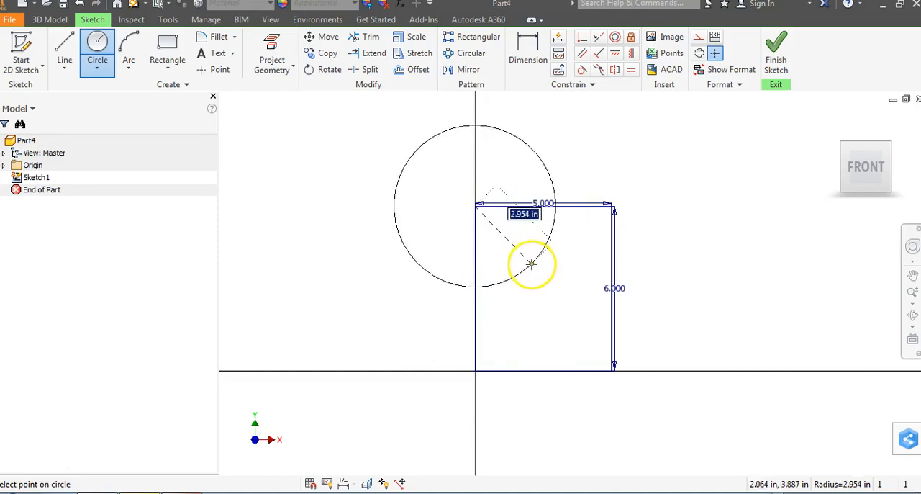
key(alt+Tab)
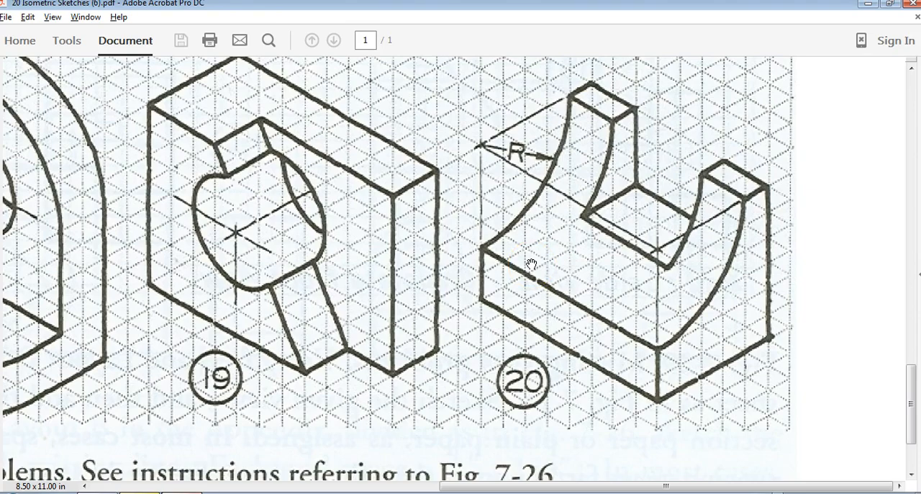
key(alt+Tab)
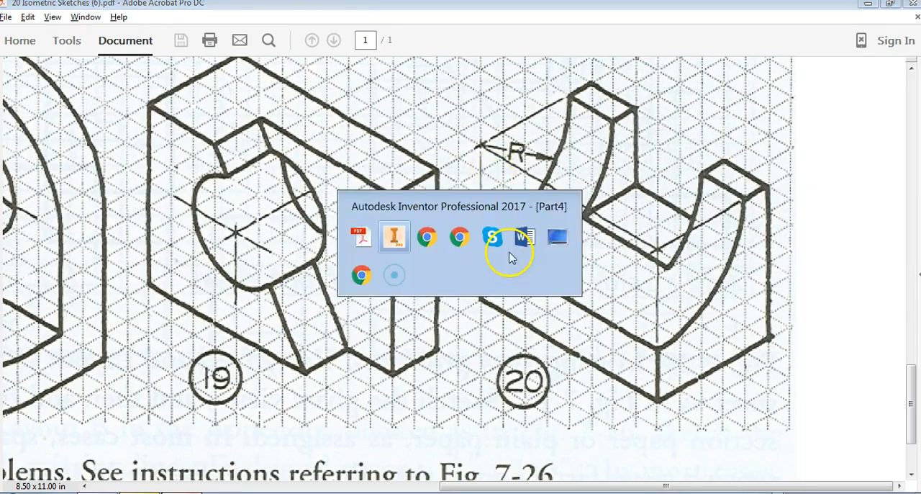
key(Return)
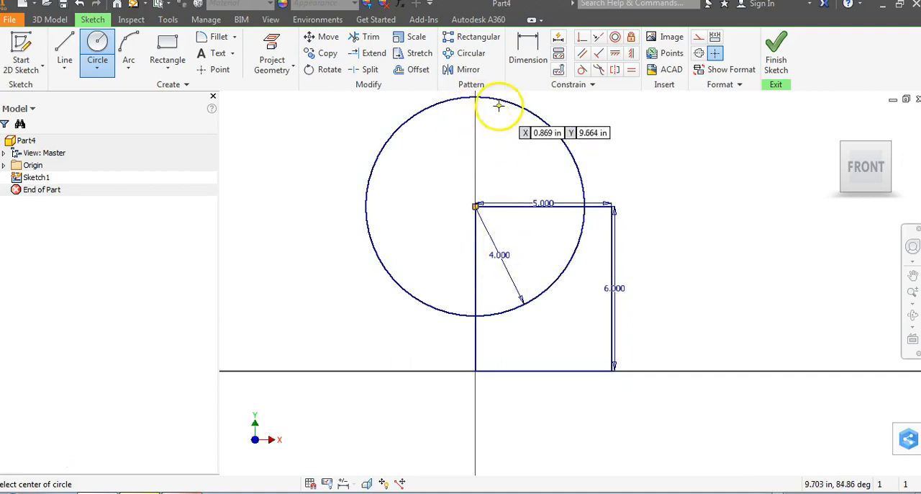
- Trim the circle and the rectangle's top edge to leave the concave quarter arc, undo the accidental arc trim, and finish the sketch
click(371, 37)
click(550, 132)
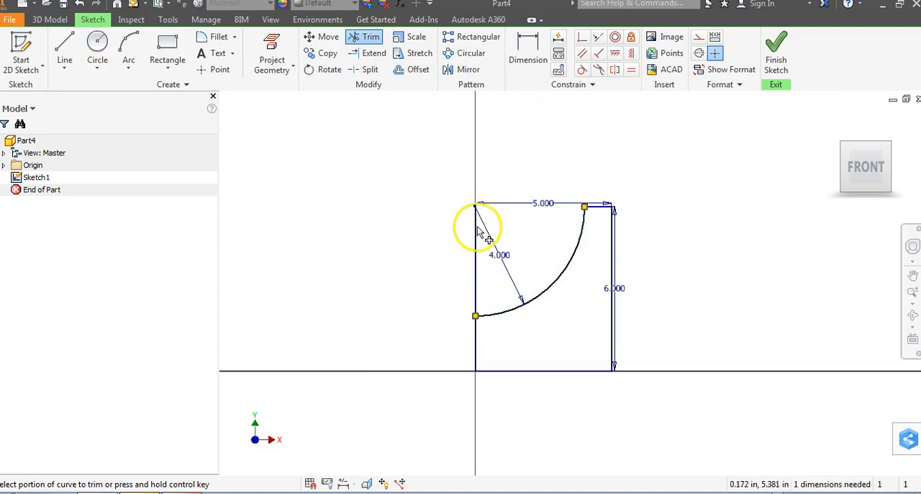
click(487, 248)
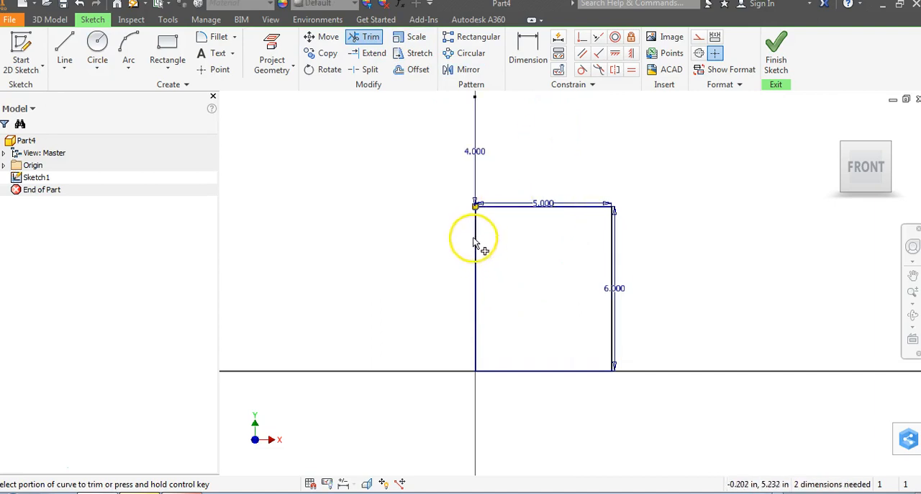
click(79, 5)
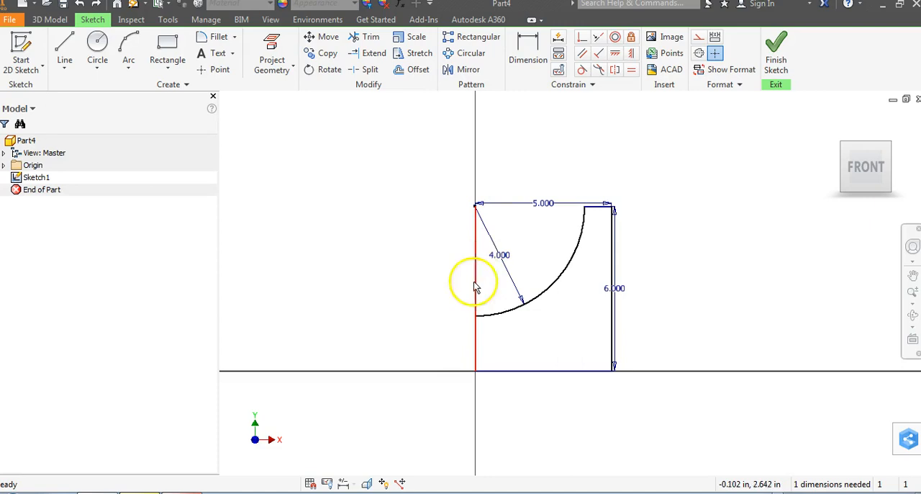
click(775, 55)
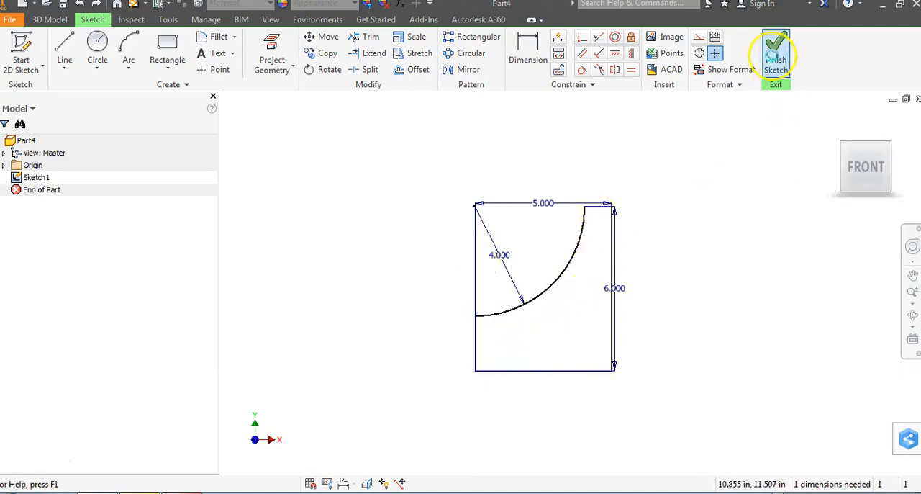
- Extrude the profile below the arc 8 in backwards using direction 2, after checking the depth in the PDF sketch
click(835, 121)
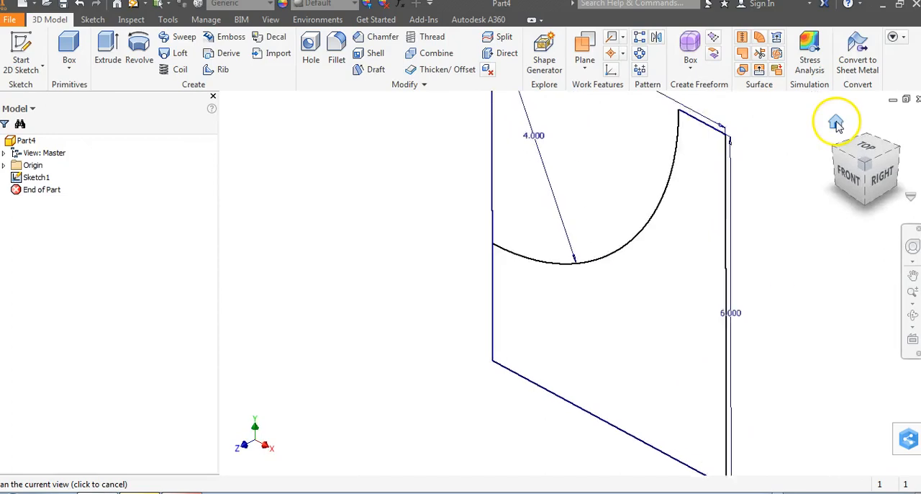
key(alt+Tab)
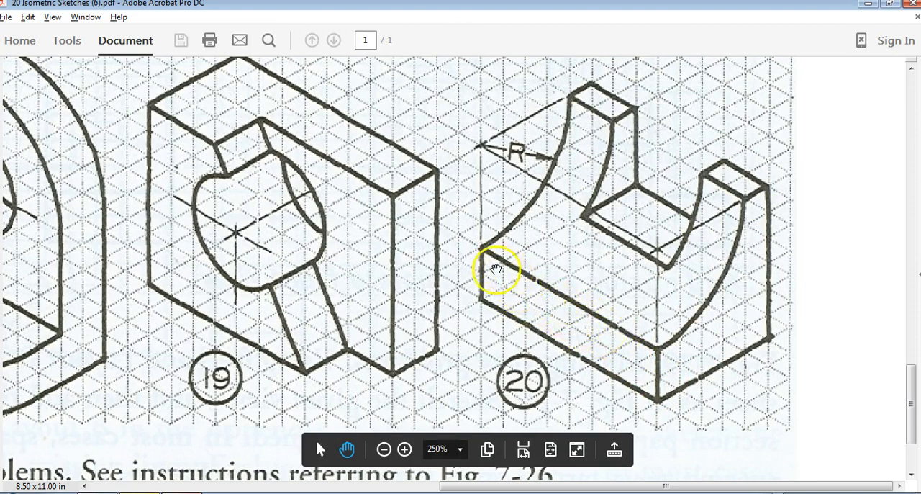
key(alt+Tab)
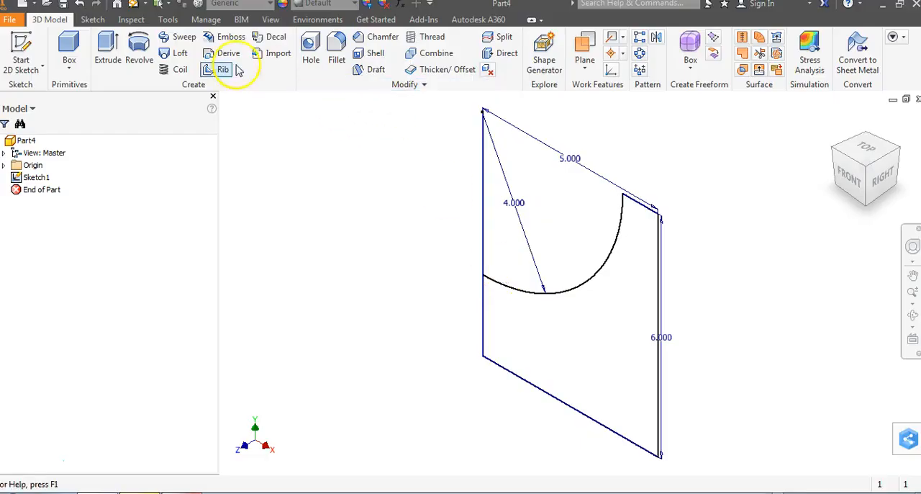
click(108, 50)
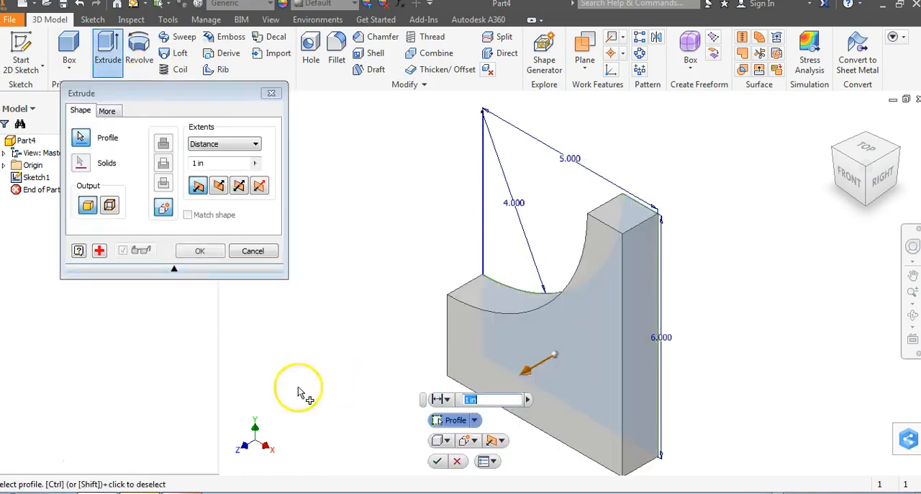
click(219, 186)
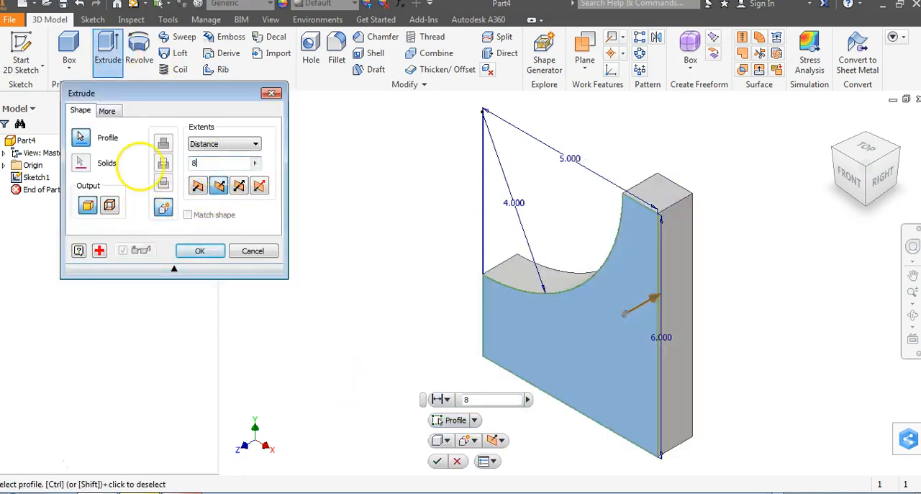
key(Return)
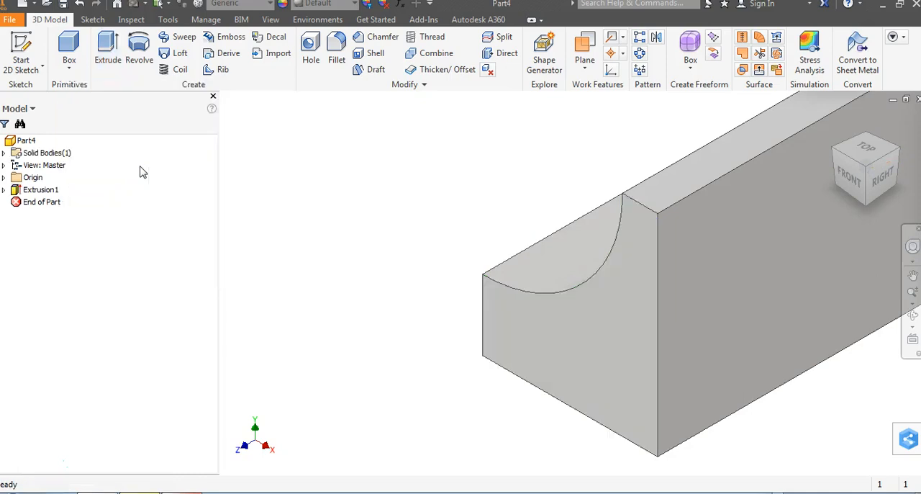
- Compare the part's orientation with PDF sketch 20 and set the view facing the concave side as Front
click(843, 180)
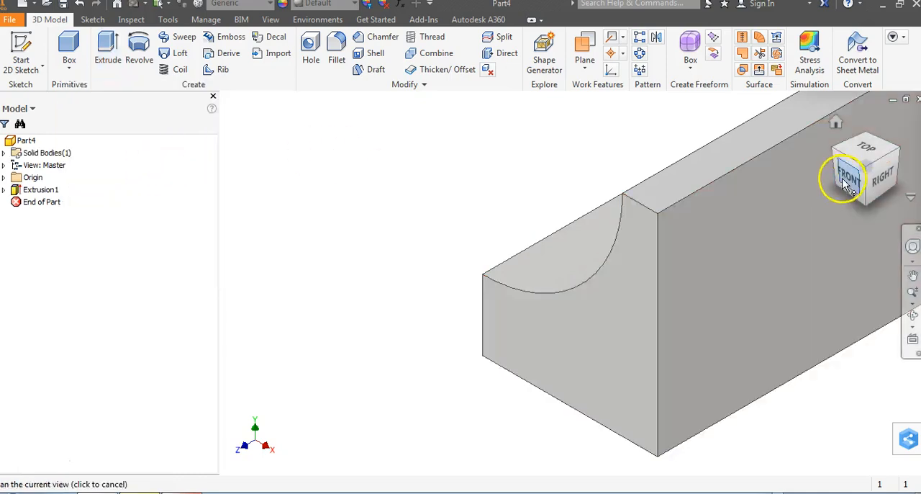
click(845, 148)
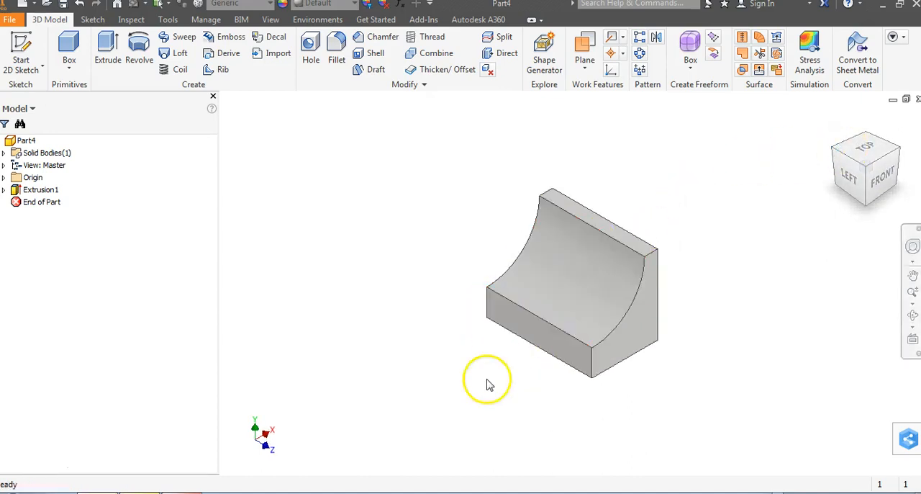
key(alt+Tab)
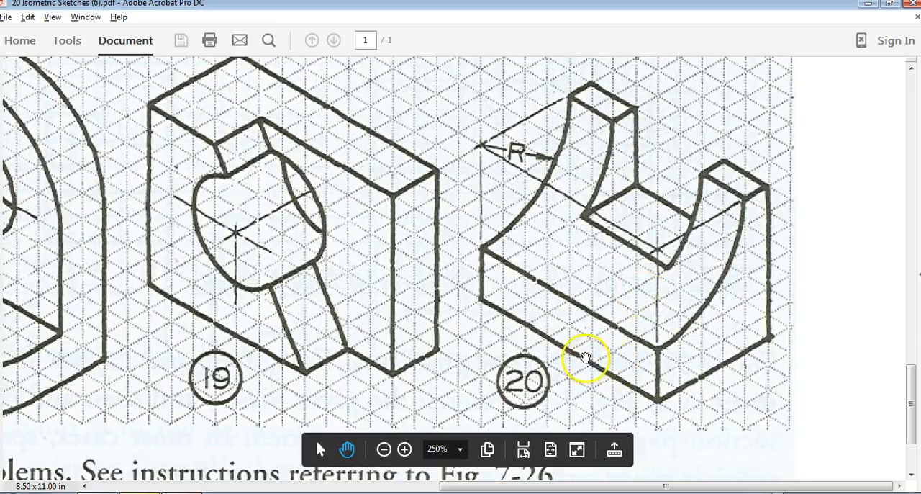
key(alt+Tab)
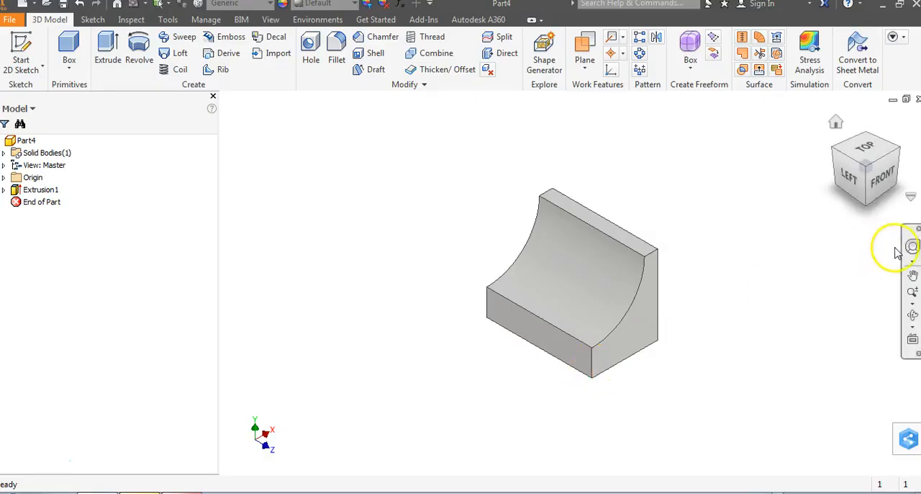
click(854, 184)
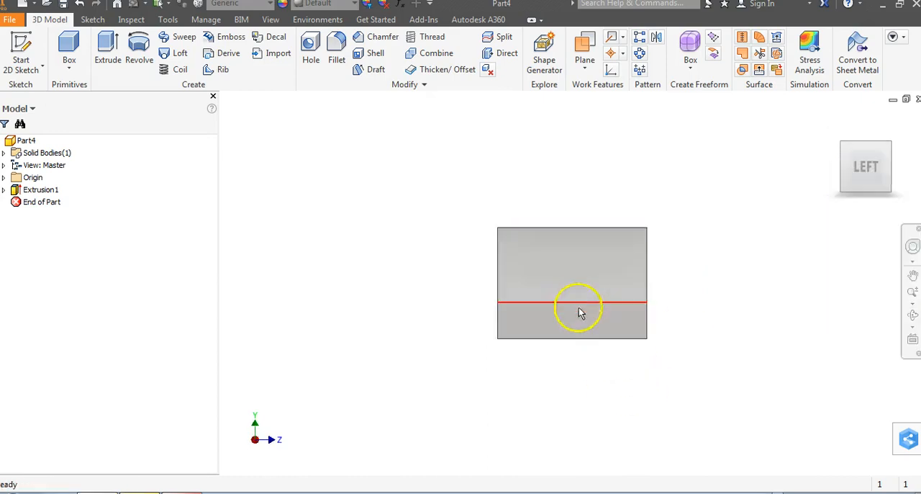
right_click(866, 175)
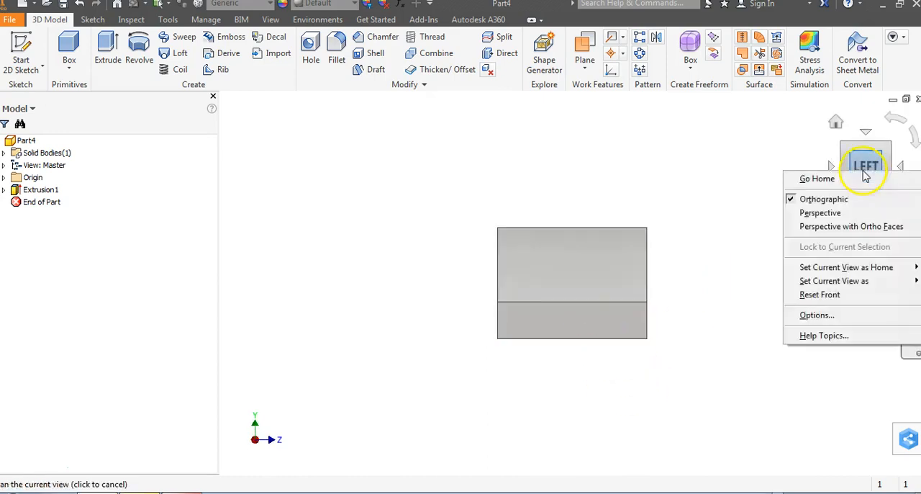
mouse_move(882, 283)
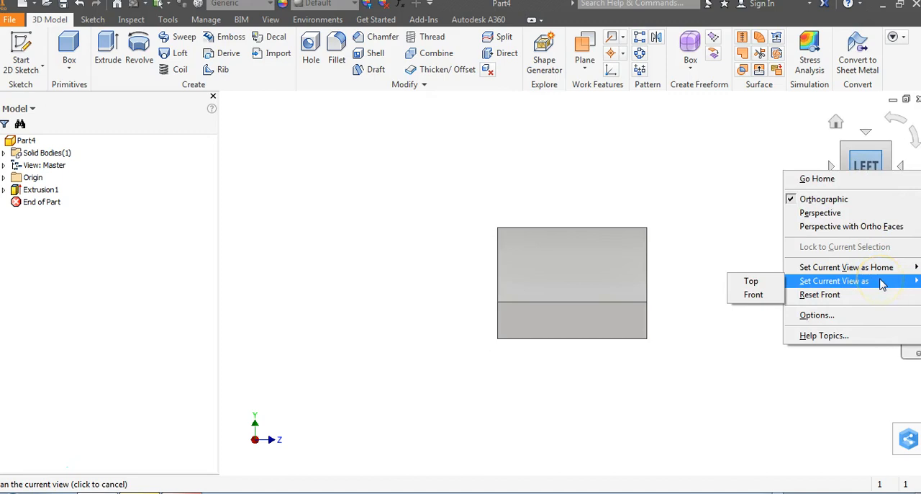
click(743, 295)
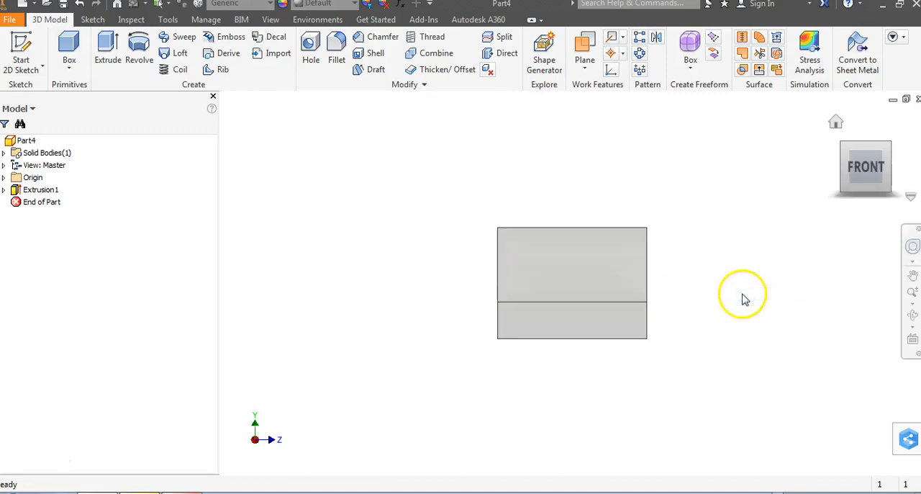
- Set the top-front-right isometric view as the home view with Fit to View, and go to the home view
click(887, 152)
right_click(872, 170)
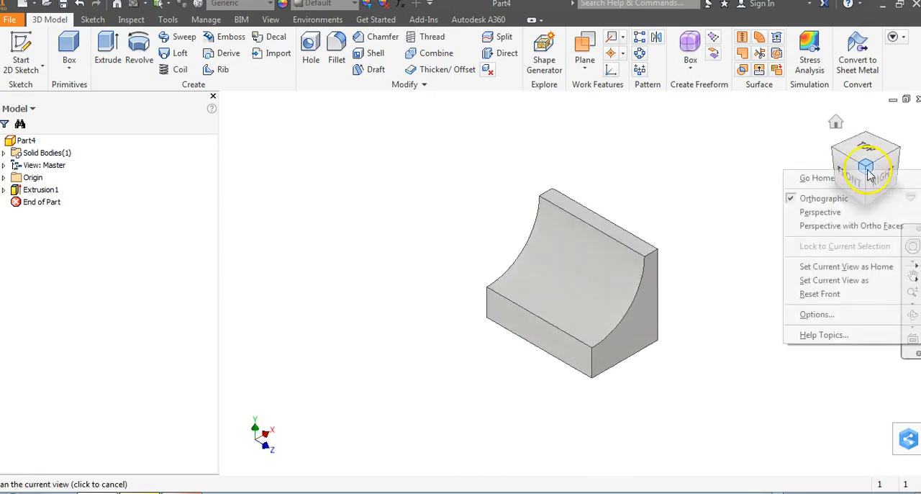
mouse_move(855, 266)
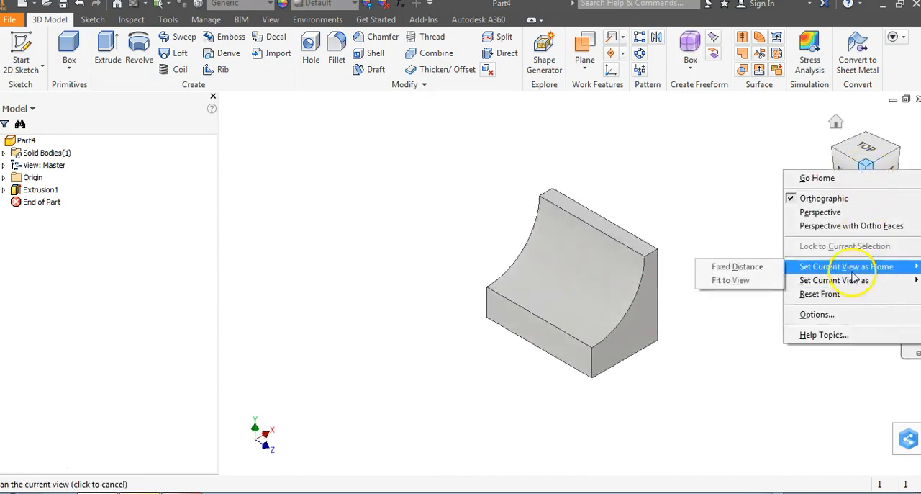
click(763, 280)
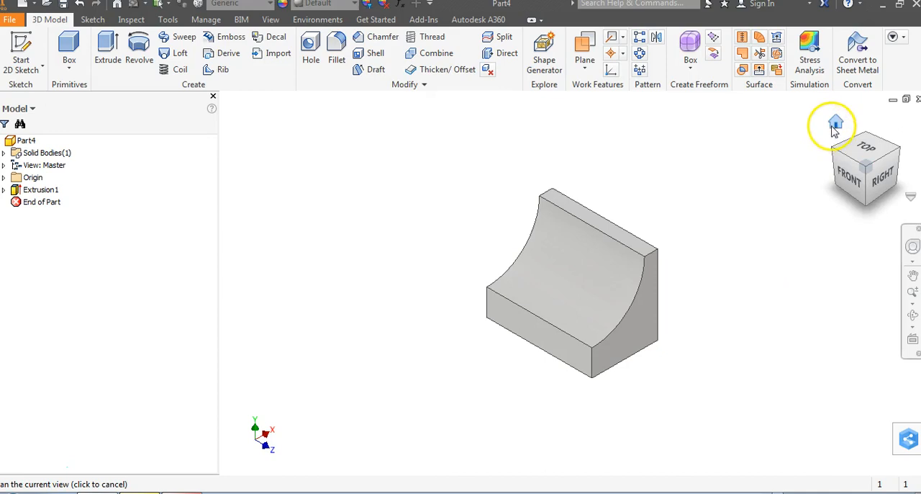
click(835, 126)
- Check the slot in PDF sketch 20, and start a new sketch on the part's flat back face
key(alt+Tab)
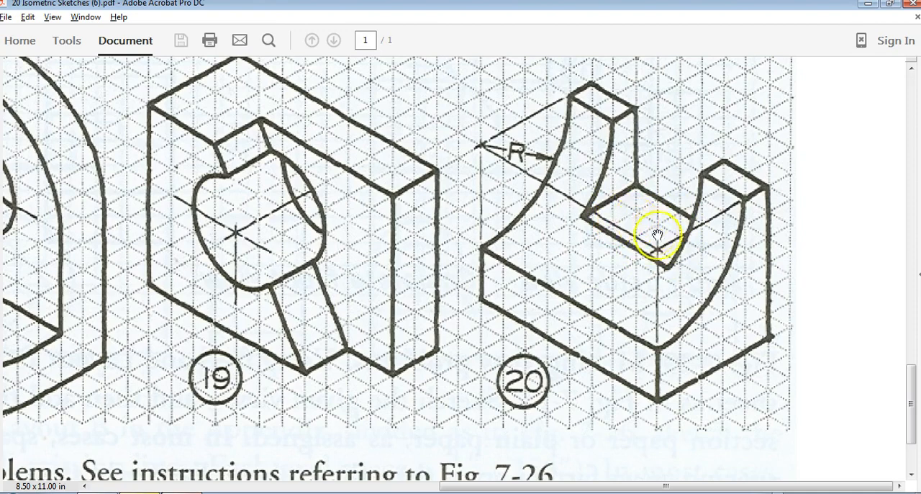
key(alt+Tab)
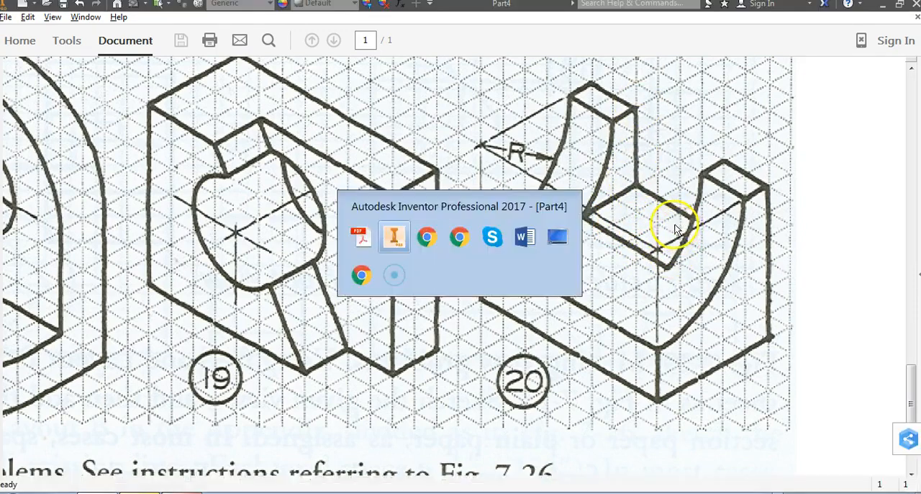
key(F2)
click(896, 150)
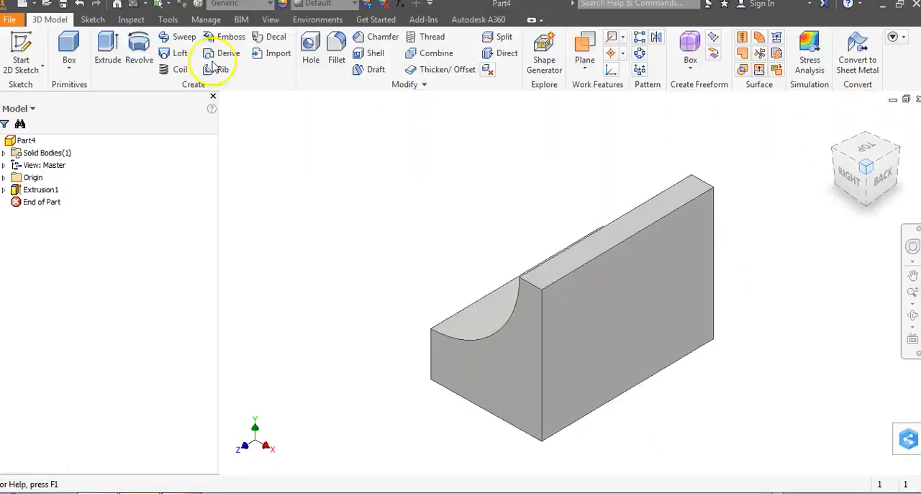
click(21, 56)
click(669, 321)
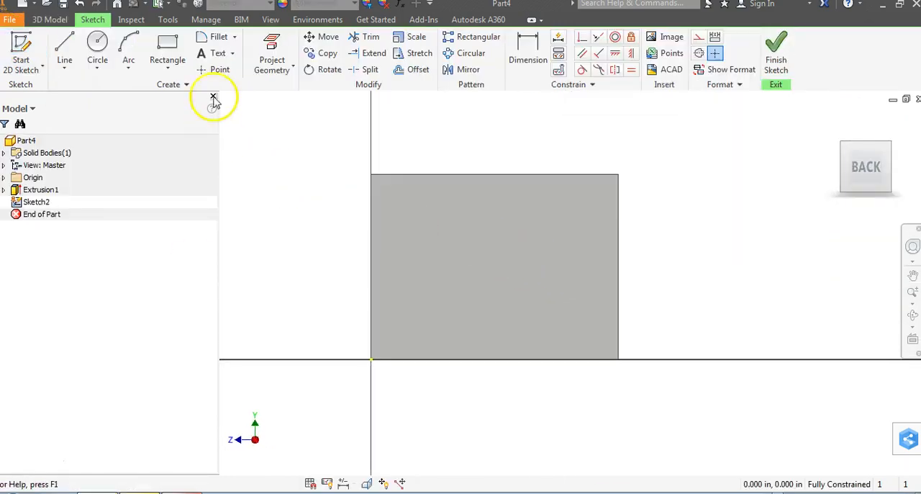
- Draw a rectangle 4 in wide and 3 in high on the back face for the slot
click(167, 52)
click(427, 214)
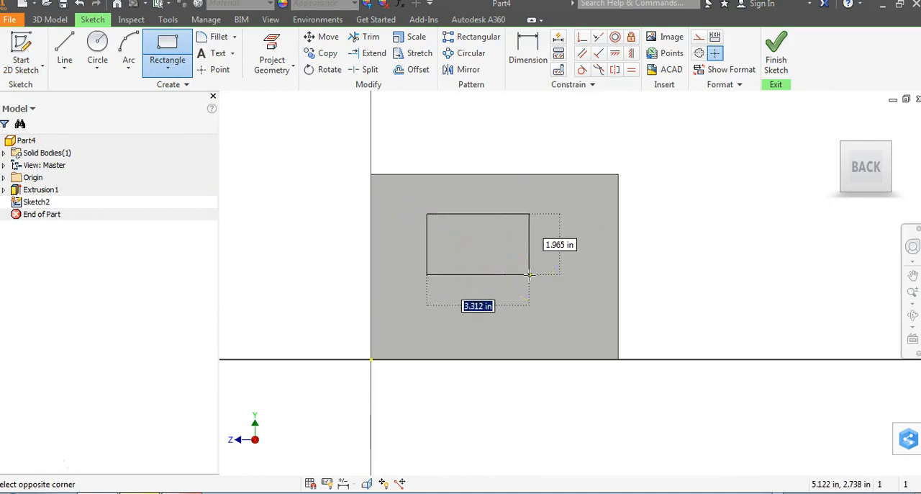
key(Tab)
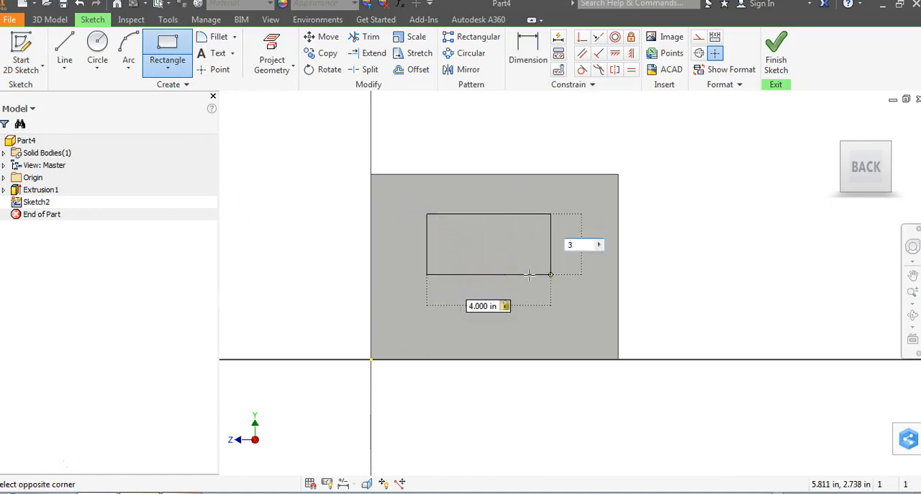
text(3)
key(Return)
right_click(691, 200)
click(731, 201)
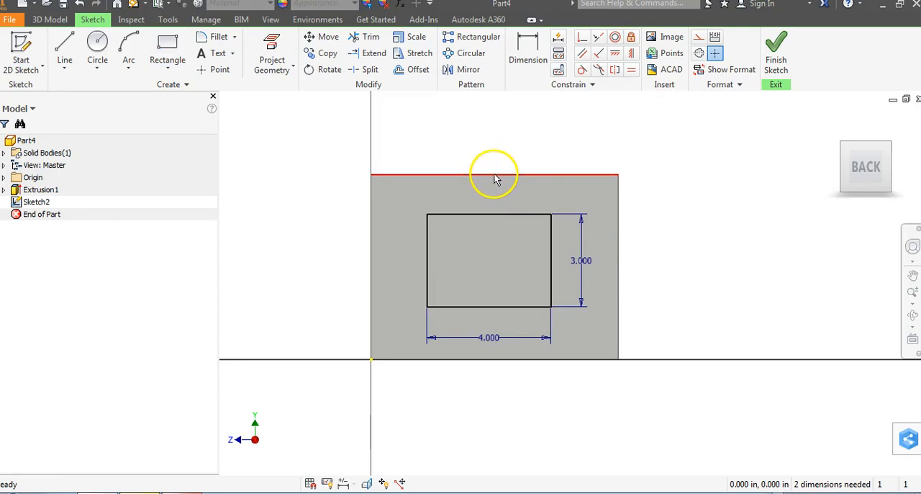
- Make the midpoint of the rectangle's top edge coincident with the midpoint of the back face's top edge, and finish the sketch
click(581, 41)
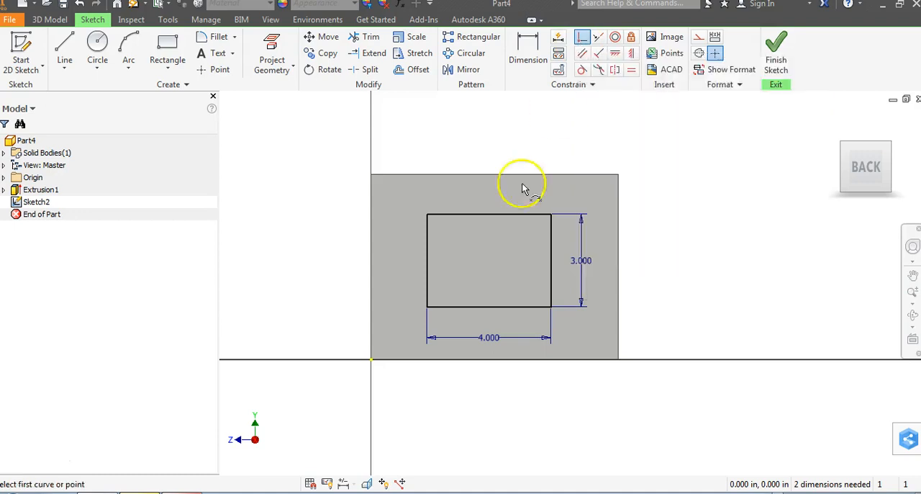
click(489, 215)
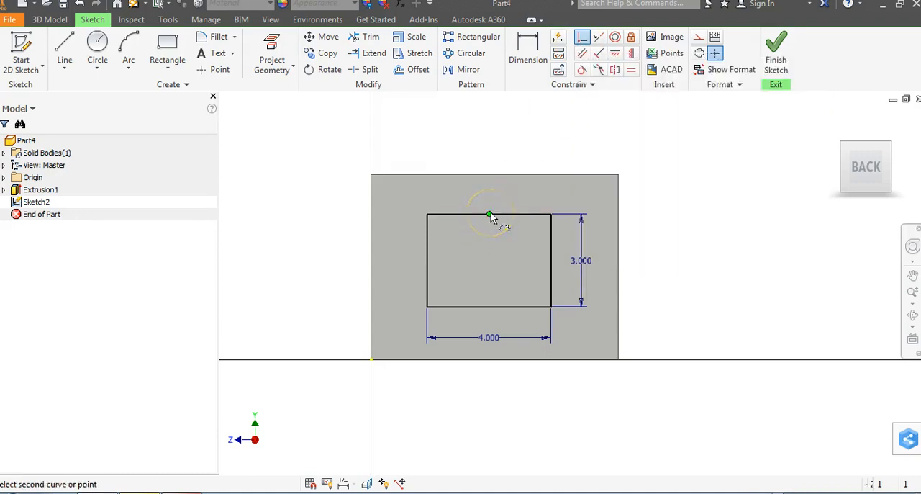
click(496, 175)
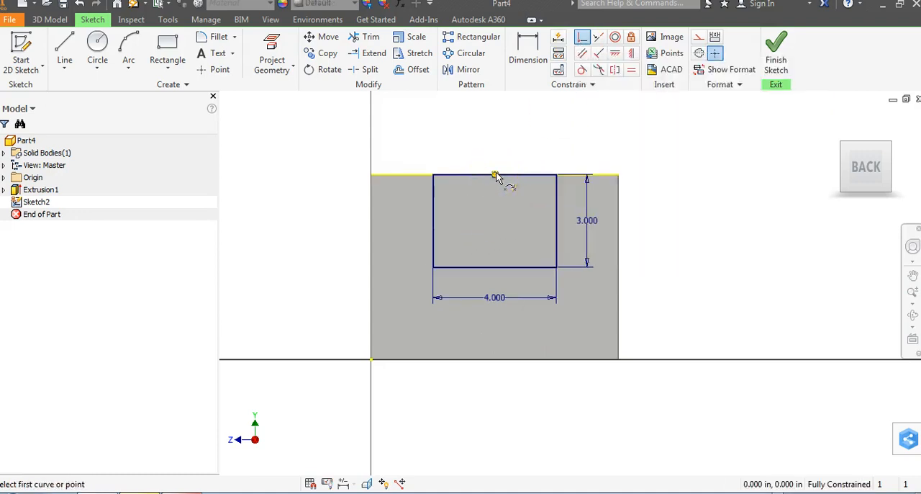
click(507, 241)
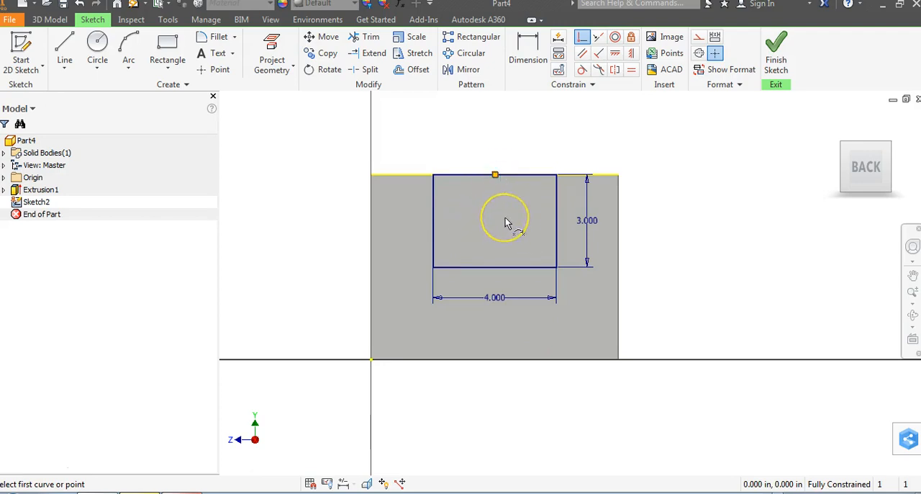
click(784, 63)
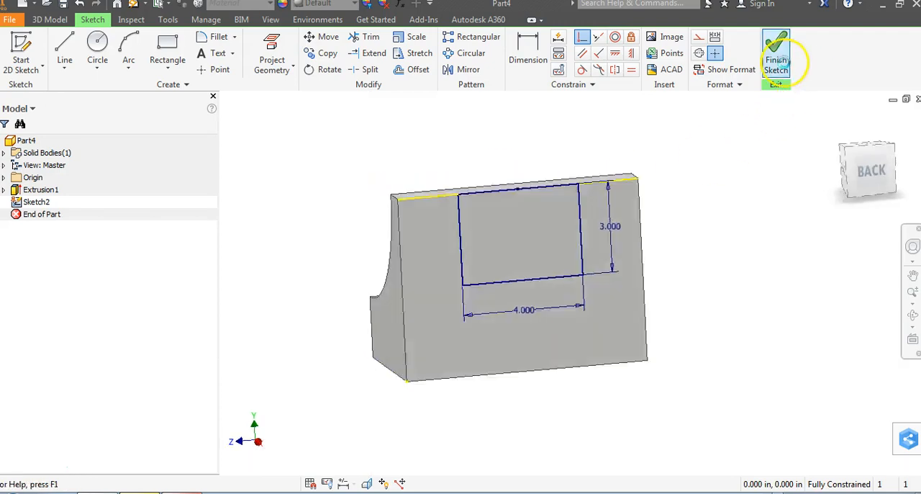
- Cut-extrude the rectangle with extents All to form the upper slot, checking the preview against sketch 20 in the PDF
key(alt+Tab)
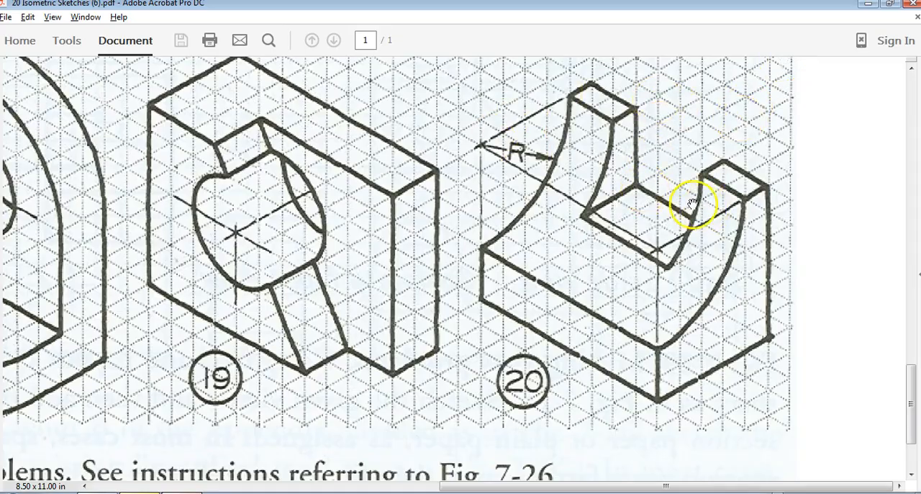
key(alt+Tab)
click(108, 49)
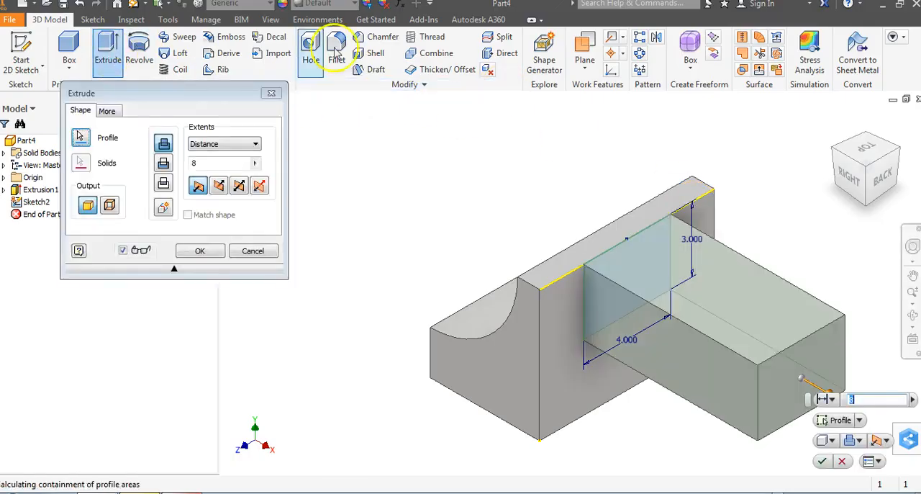
click(164, 163)
click(253, 145)
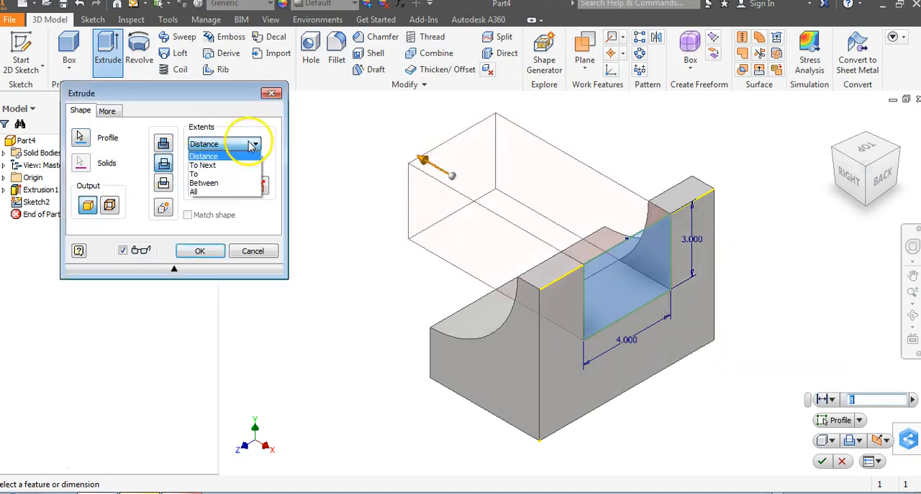
click(237, 191)
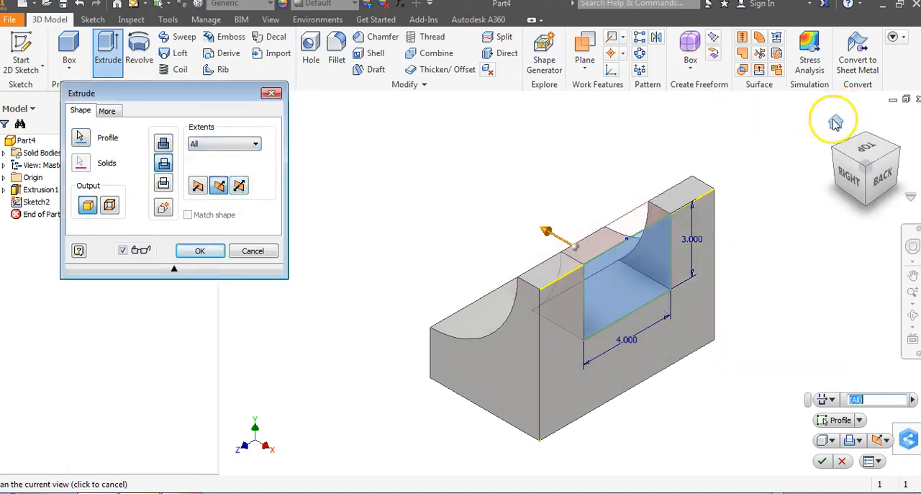
click(835, 124)
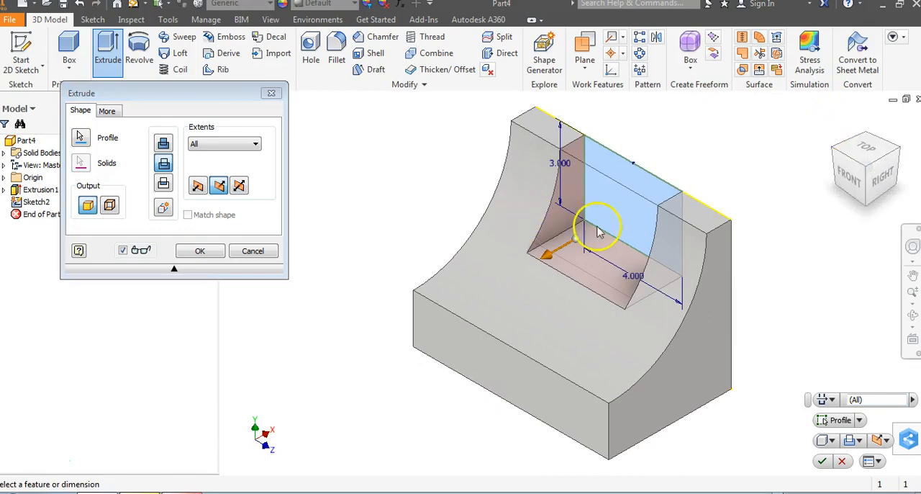
key(alt+Tab)
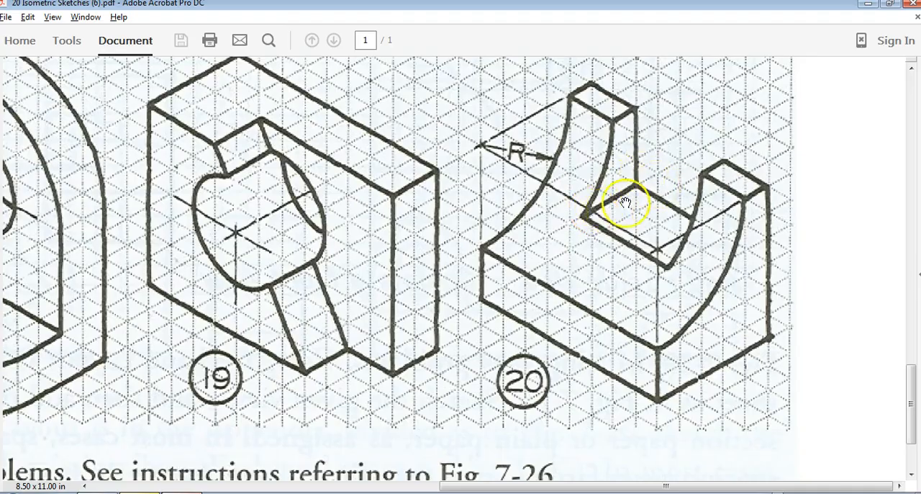
key(alt+Tab)
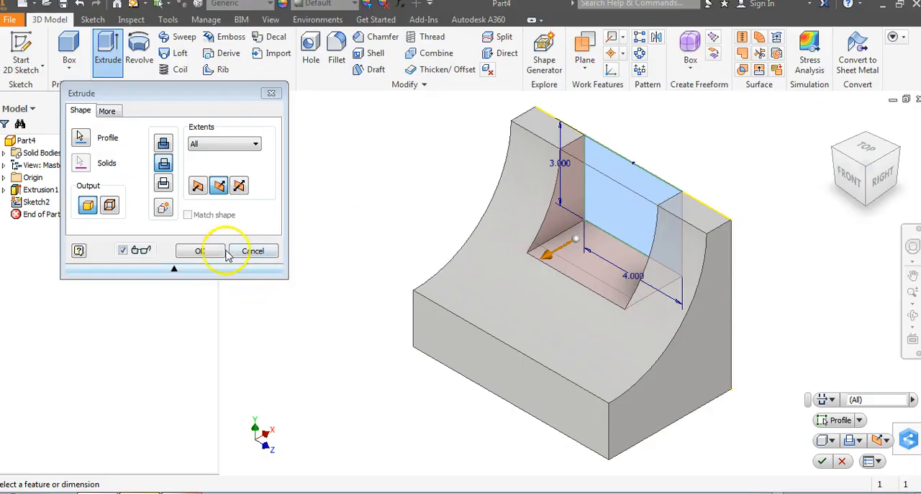
click(215, 252)
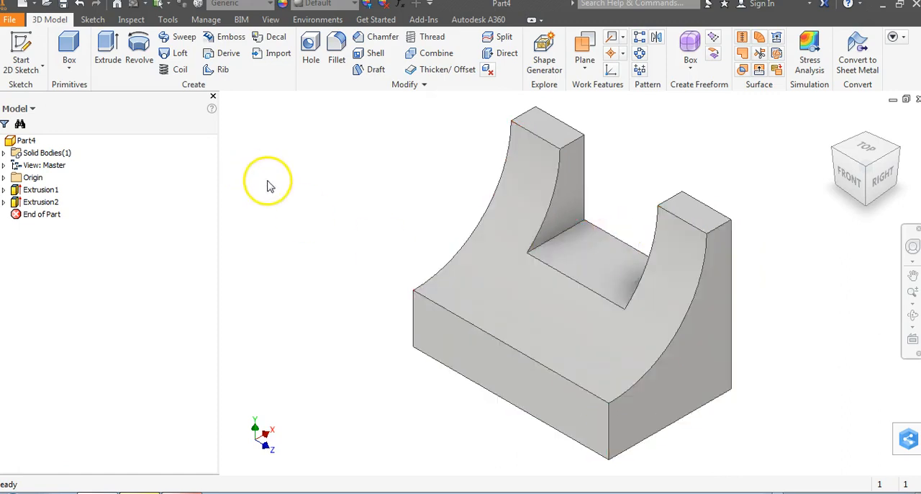
- Review the base extrusion of the part and compare the model with isometric sketch 20 in the PDF
click(41, 190)
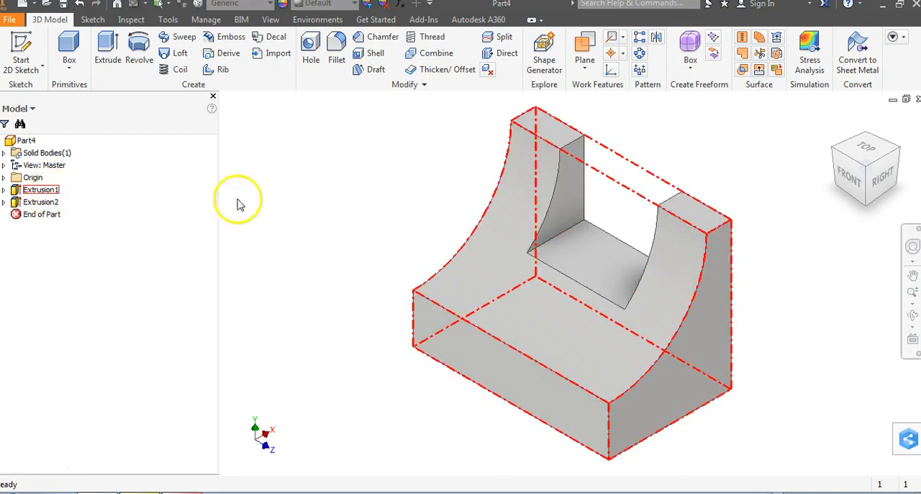
click(333, 288)
key(alt+Tab)
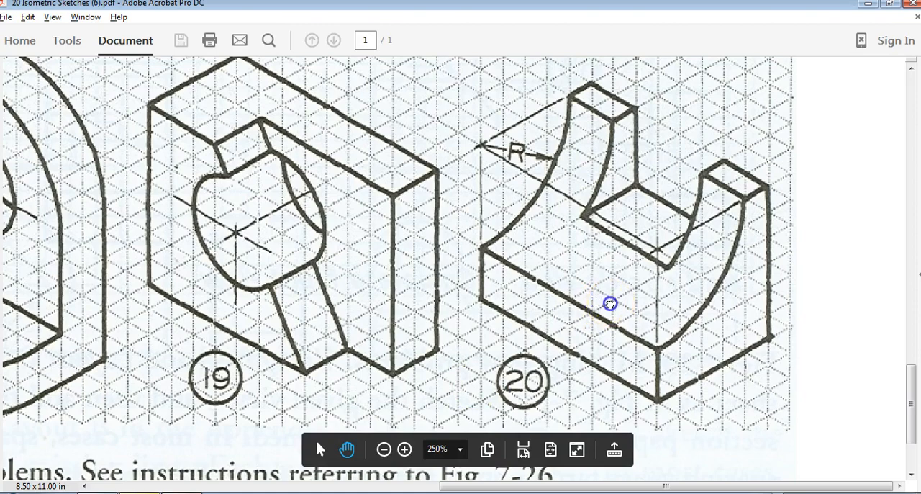
drag(599, 304, 598, 302)
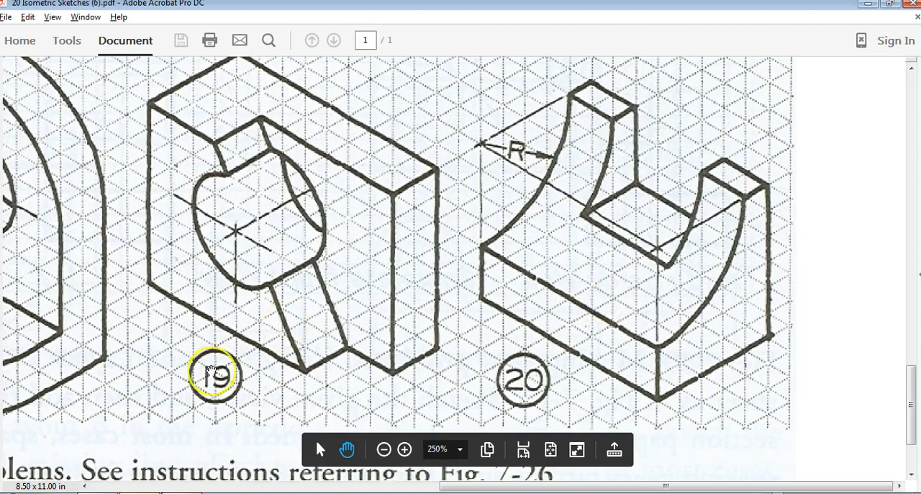